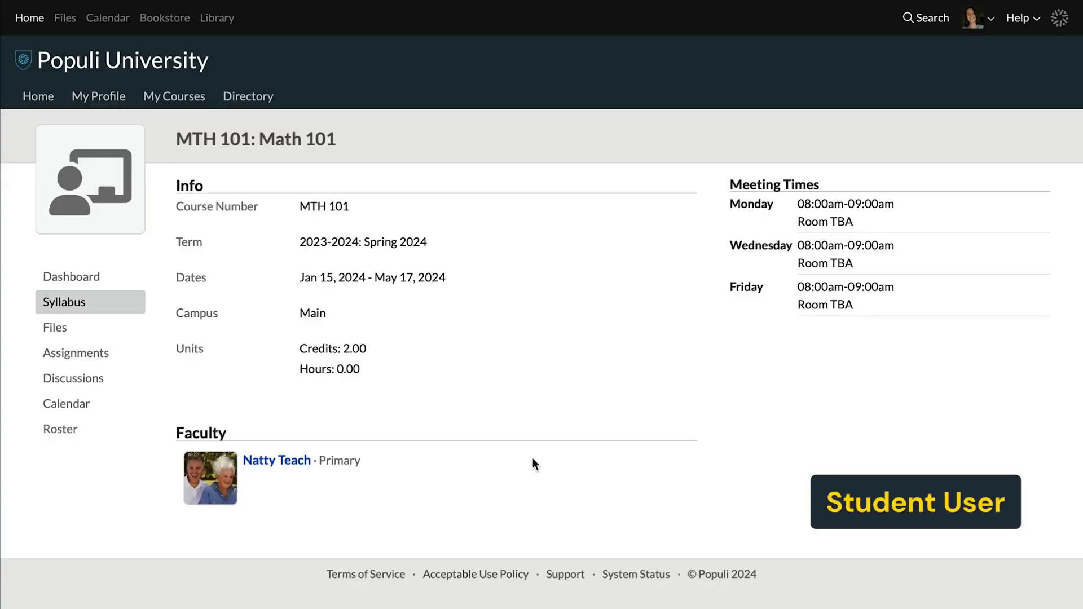
# View the instructor's private profile from the syllabus, then search for another person by first name.
pyautogui.click(276, 463)
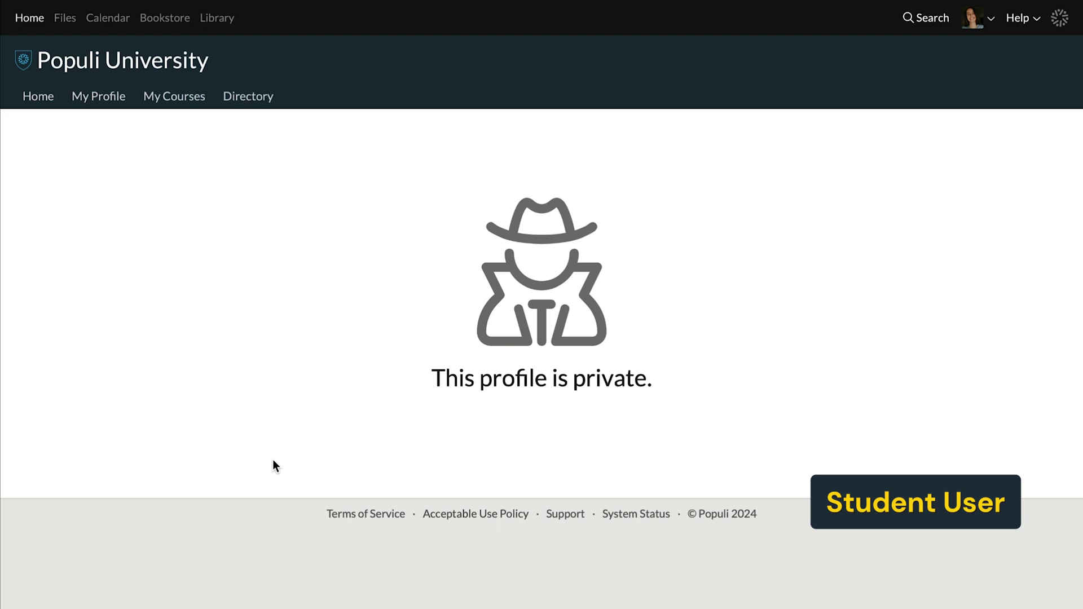
pyautogui.click(926, 18)
pyautogui.write('Heidi')
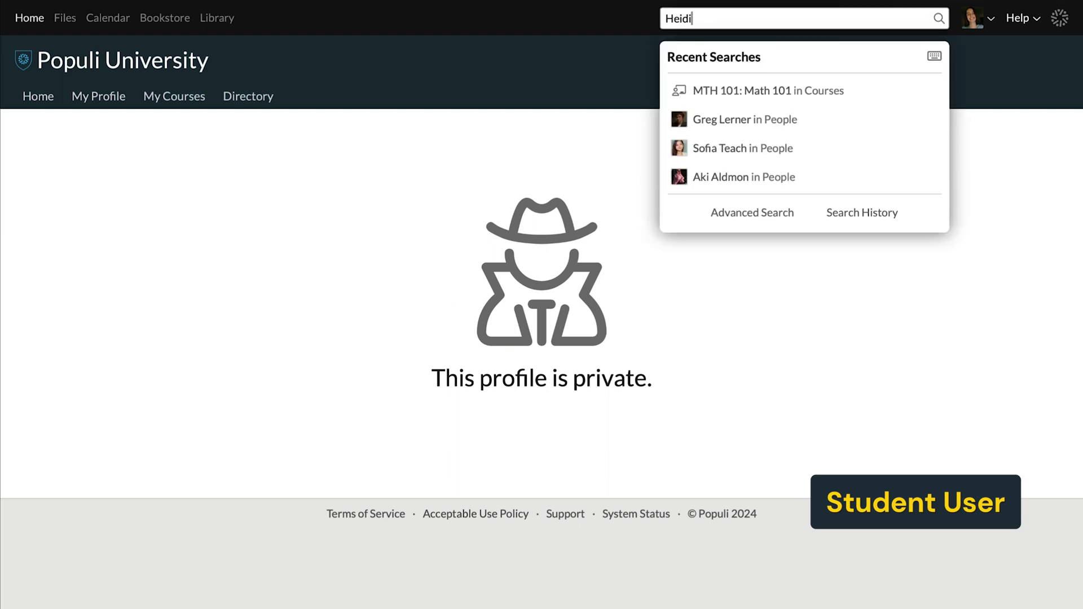
pyautogui.hotkey('ctrl', 'a')
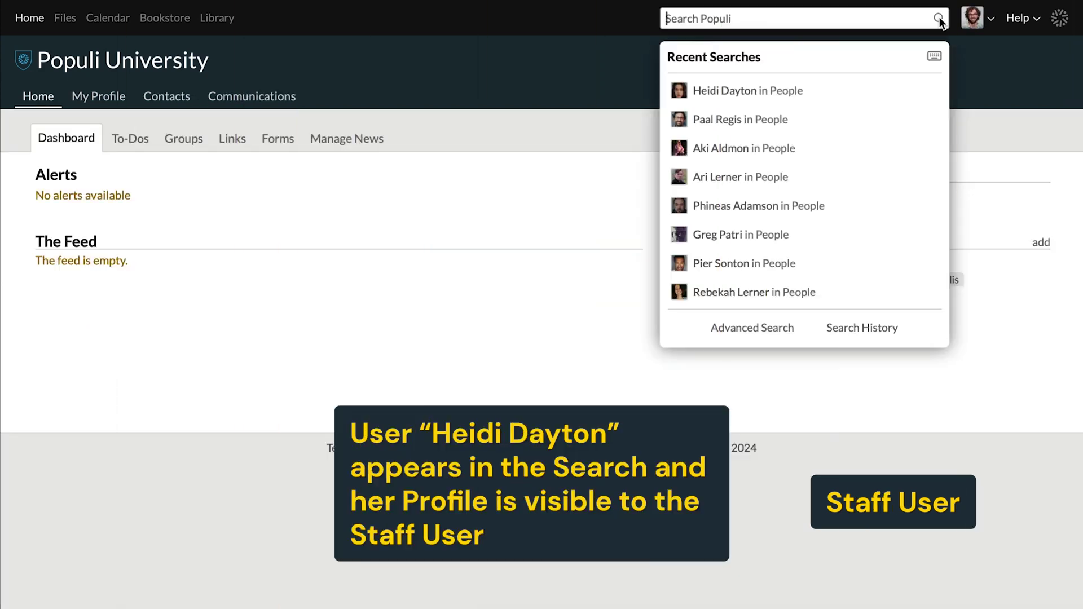
# Search the student's first name and open her profile from the People results.
pyautogui.write('heidi')
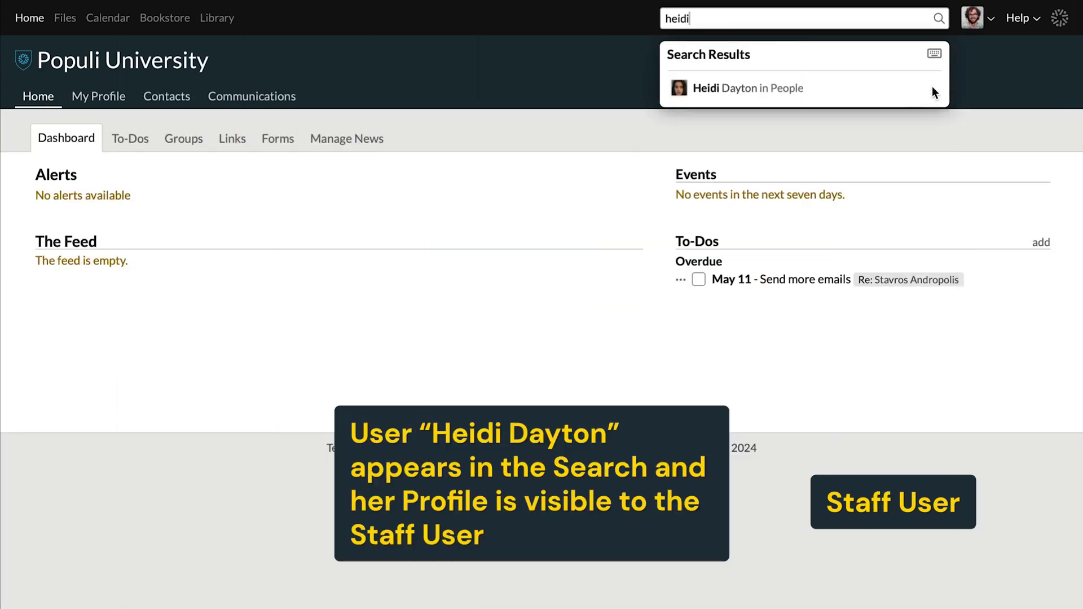
pyautogui.click(885, 87)
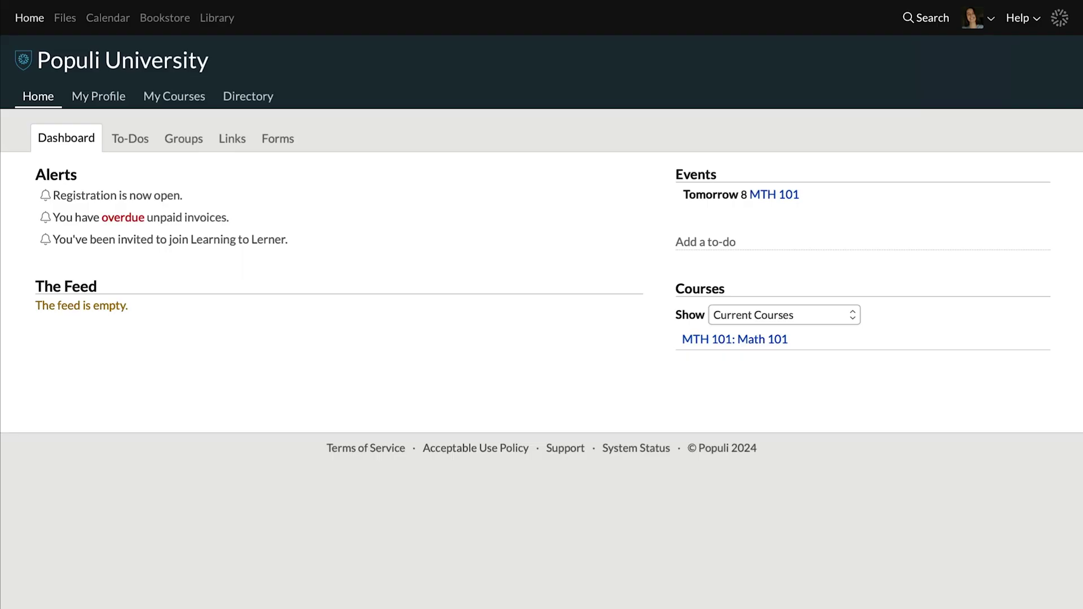
# In personal Settings, set 'Make my profile private' to Yes, birthday not private, and save.
pyautogui.click(971, 21)
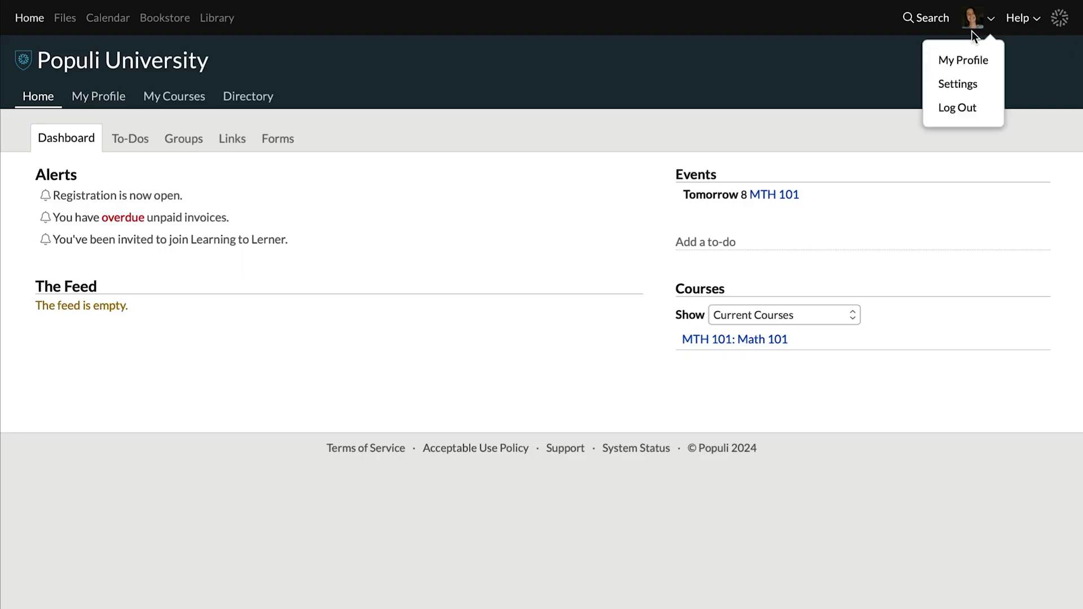
pyautogui.click(959, 84)
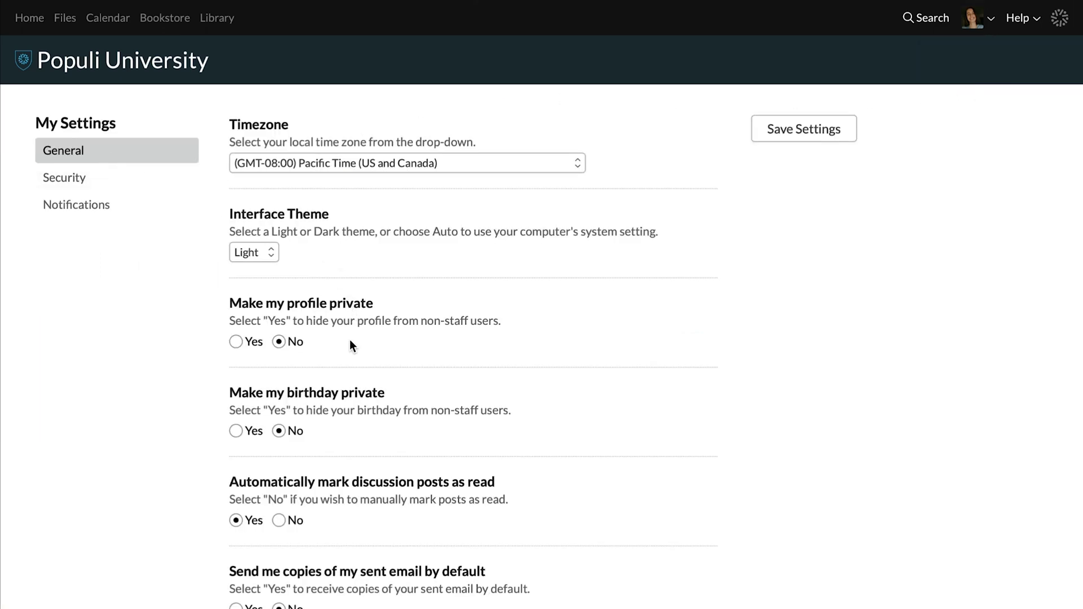
pyautogui.click(253, 341)
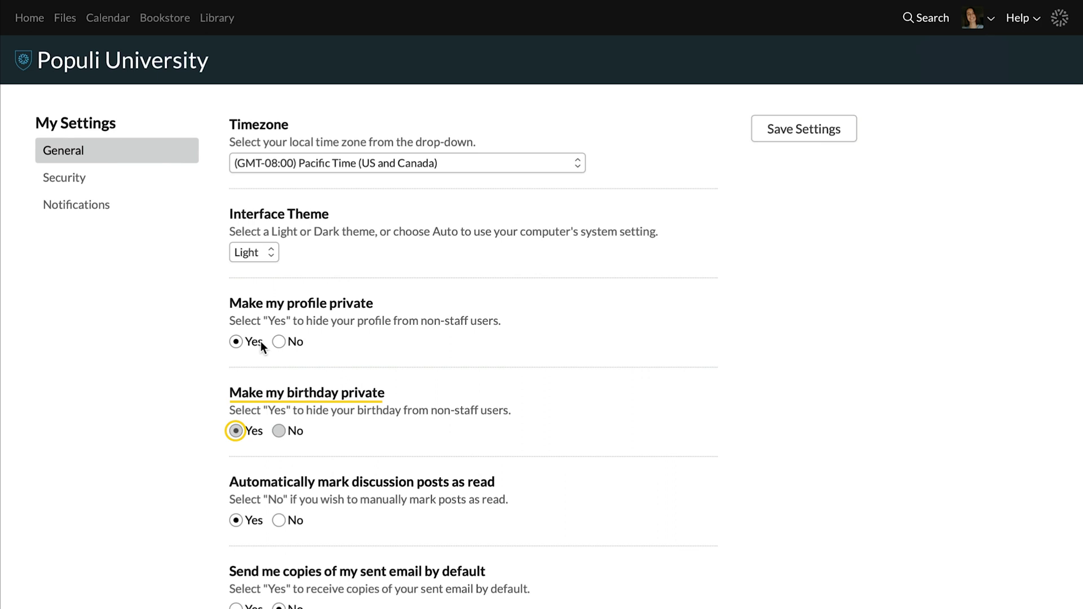
pyautogui.click(279, 342)
pyautogui.click(278, 431)
pyautogui.click(247, 344)
pyautogui.click(821, 127)
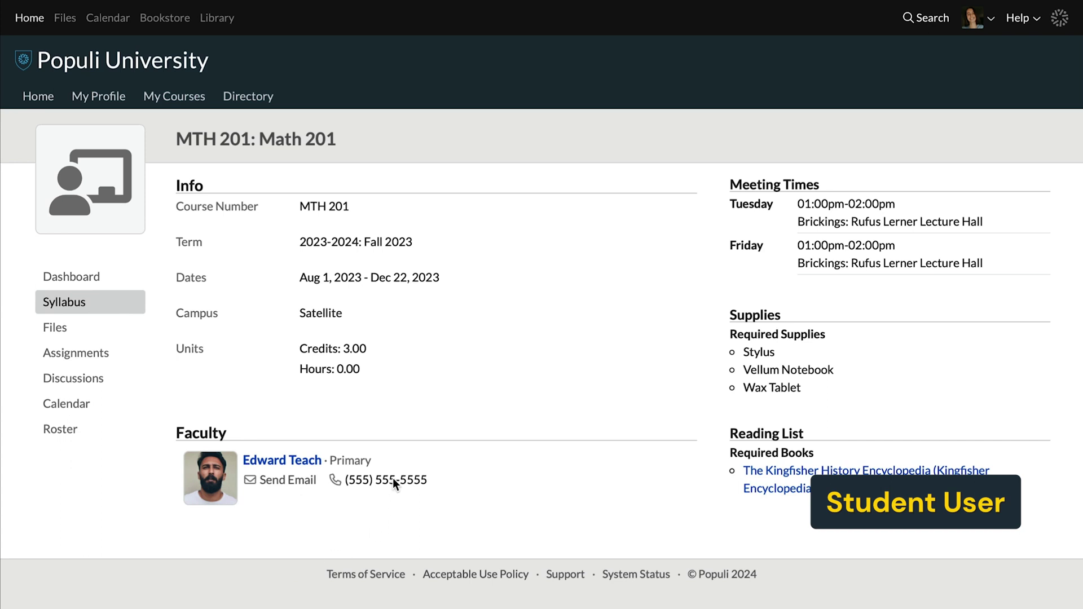
# Open the MTH 201 instructor's profile from the course syllabus.
pyautogui.click(308, 461)
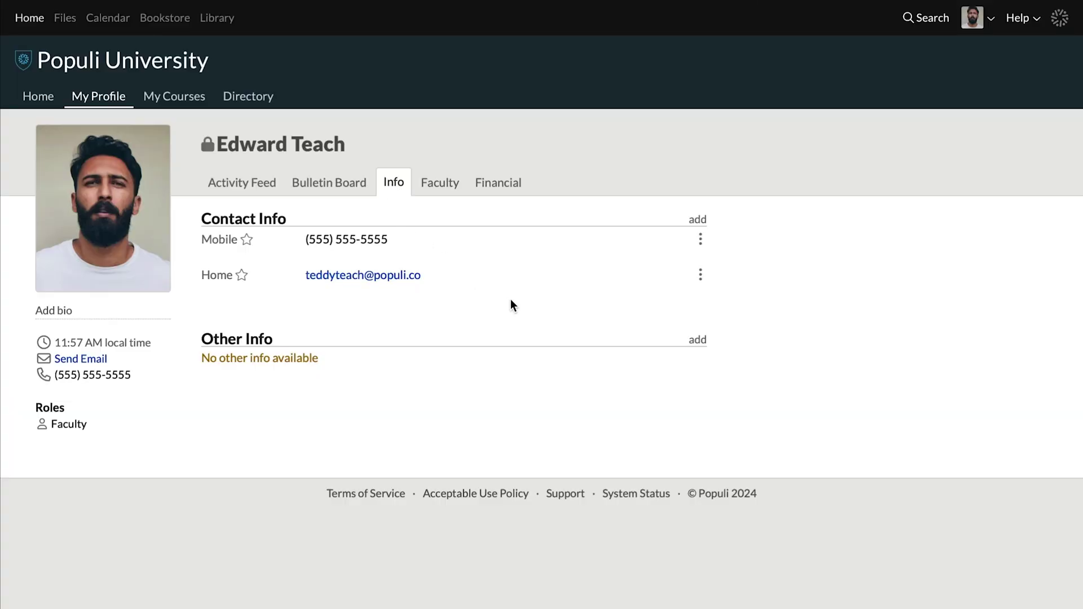
# Switch the Mobile contact entry to Make Private, then back to Make Public.
pyautogui.click(700, 242)
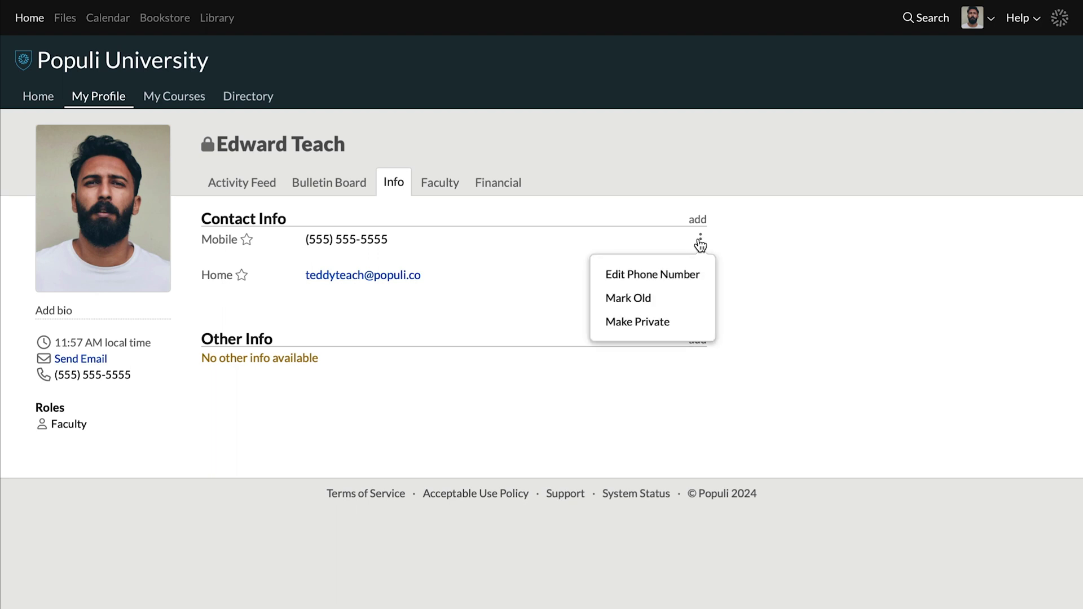
pyautogui.click(676, 331)
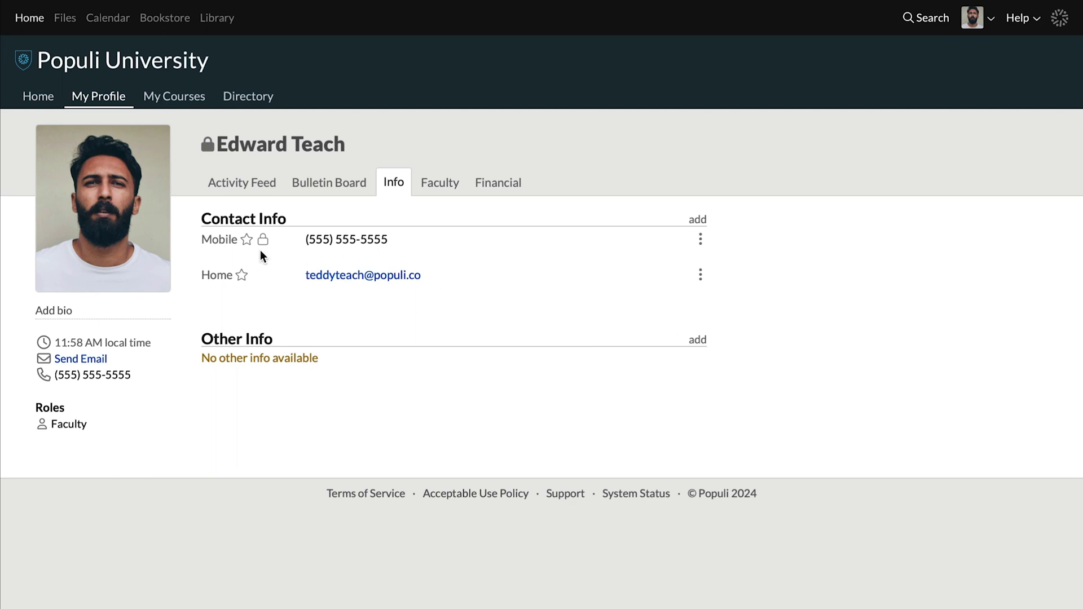
pyautogui.click(700, 239)
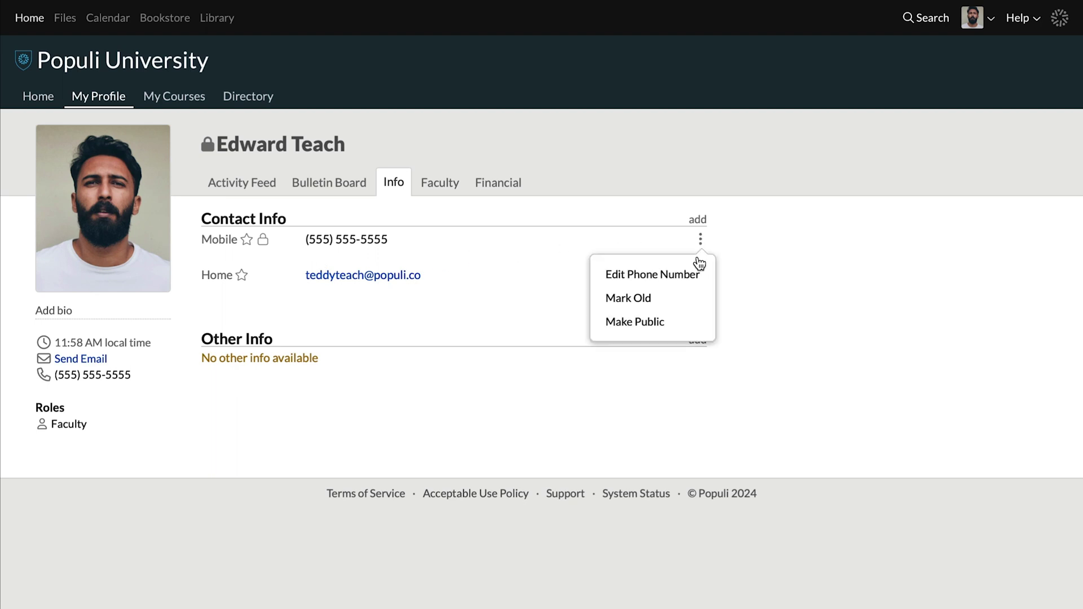
pyautogui.click(686, 326)
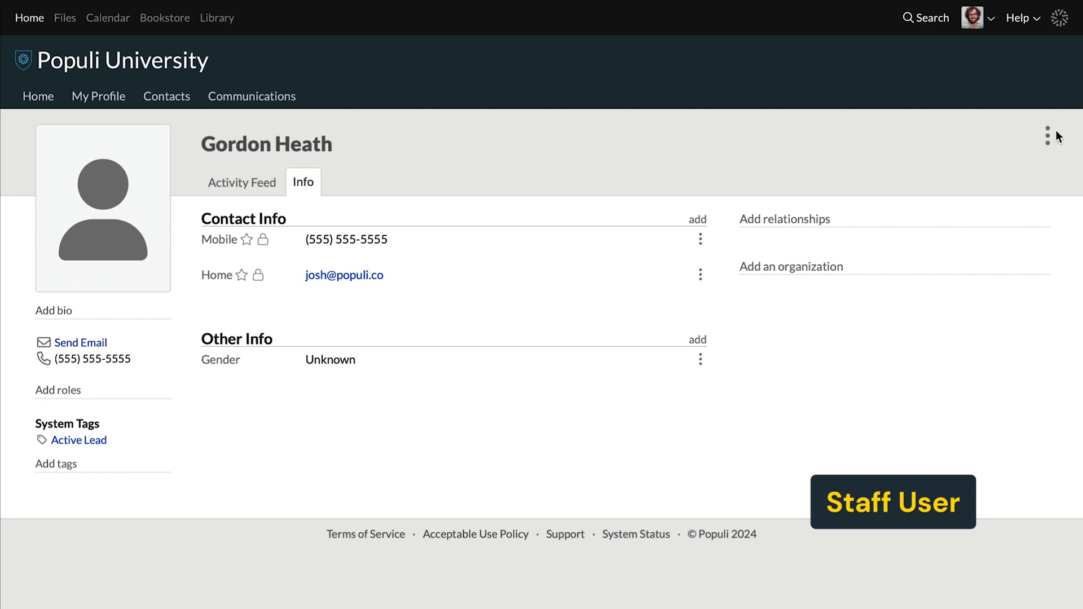
# Apply Make Profile Private to the Active Lead contact and confirm with OK.
pyautogui.click(1047, 137)
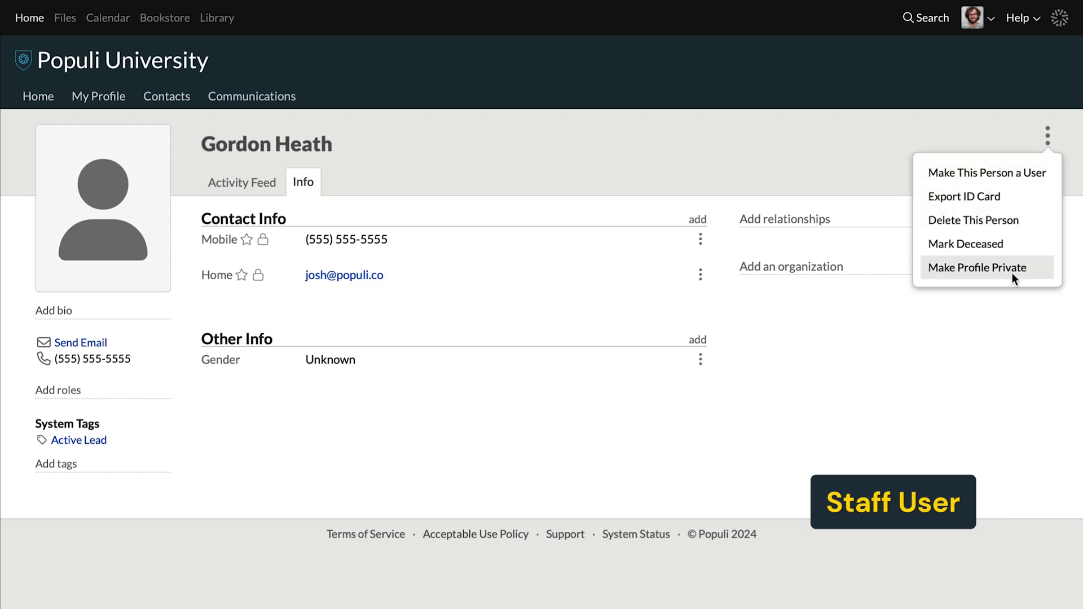
pyautogui.click(1011, 268)
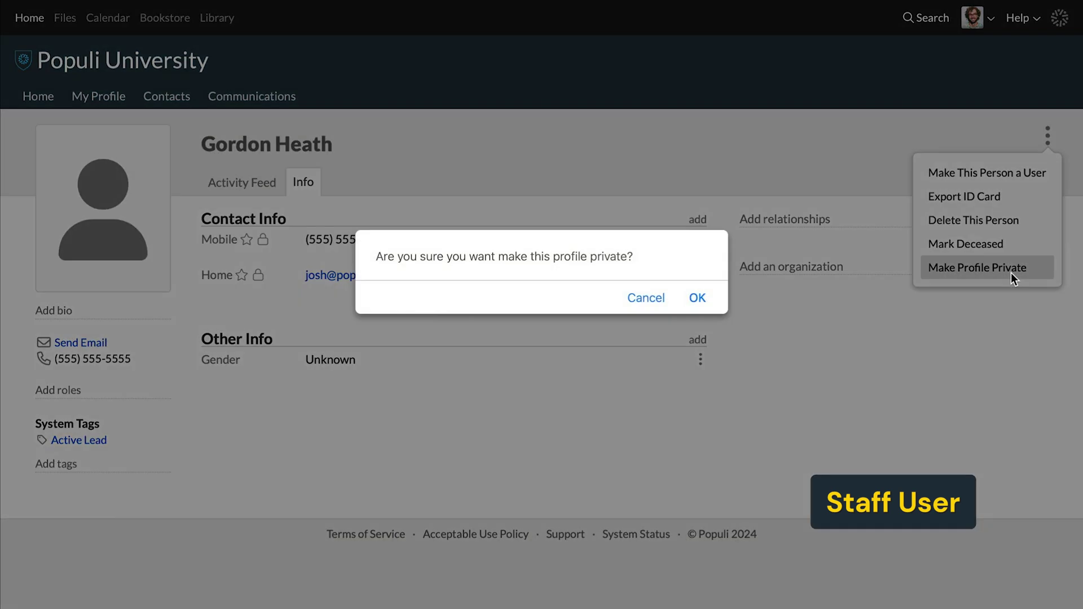
pyautogui.click(698, 298)
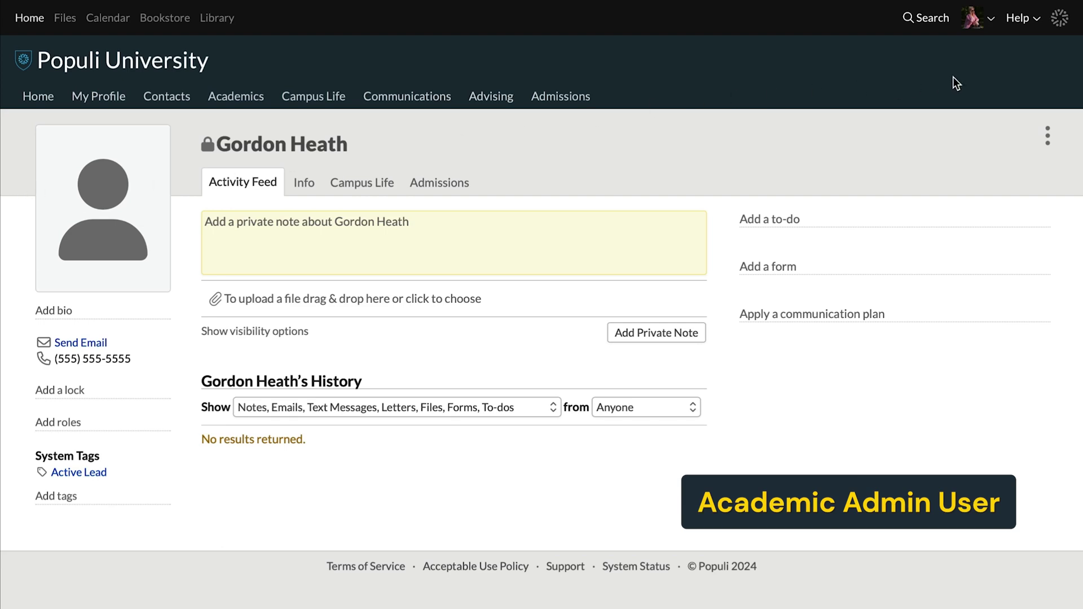
# Apply Make Profile Not Private to the contact and confirm with OK.
pyautogui.click(1043, 141)
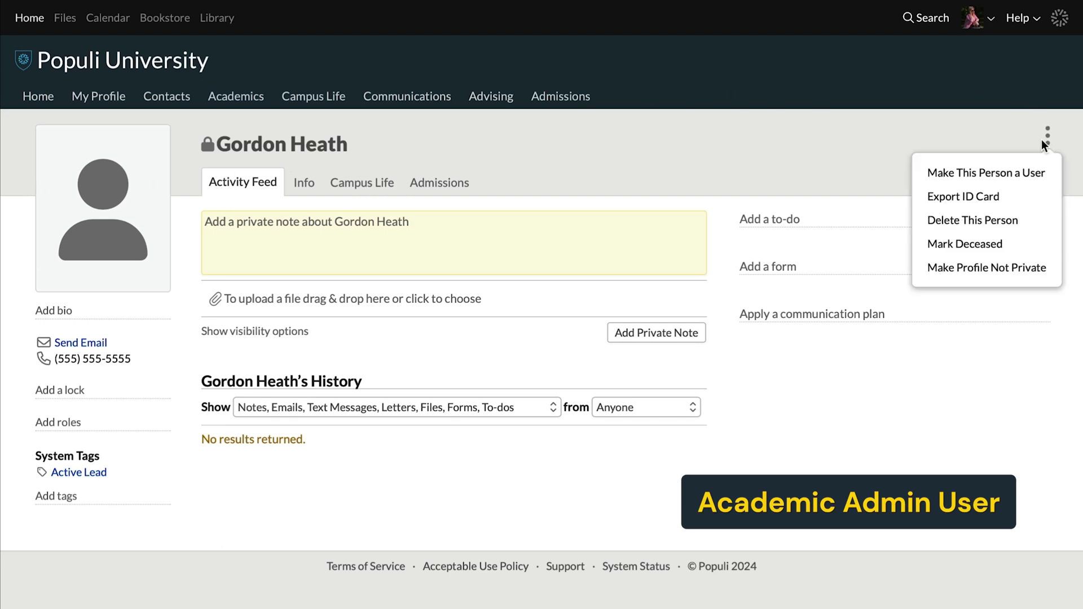
pyautogui.click(1017, 269)
pyautogui.click(703, 297)
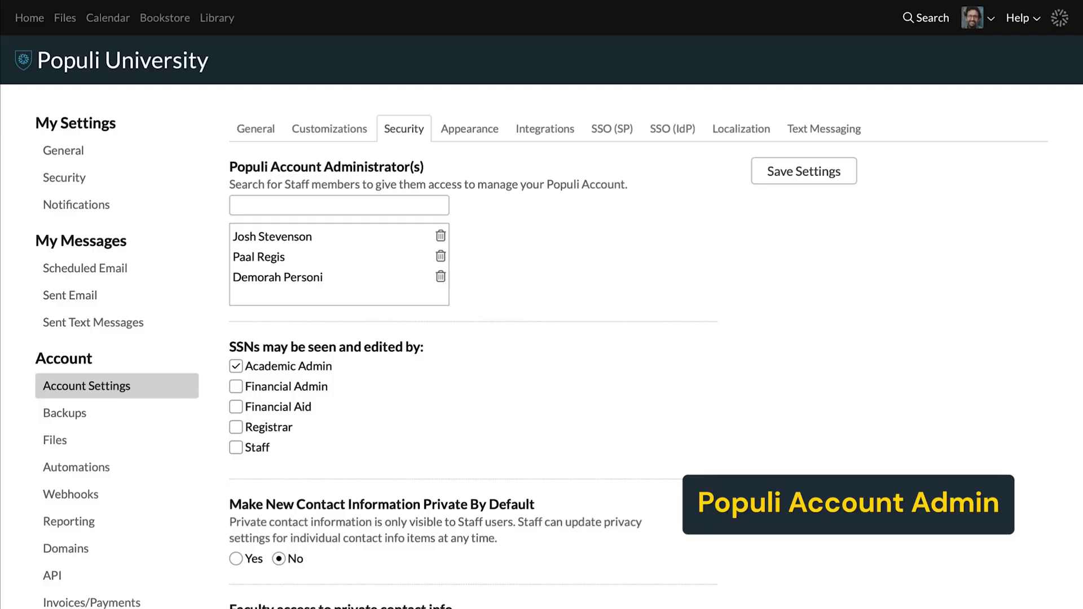
# In Account & Settings > Security, set 'Make New Contact Information Private By Default' to Yes and save.
pyautogui.click(973, 25)
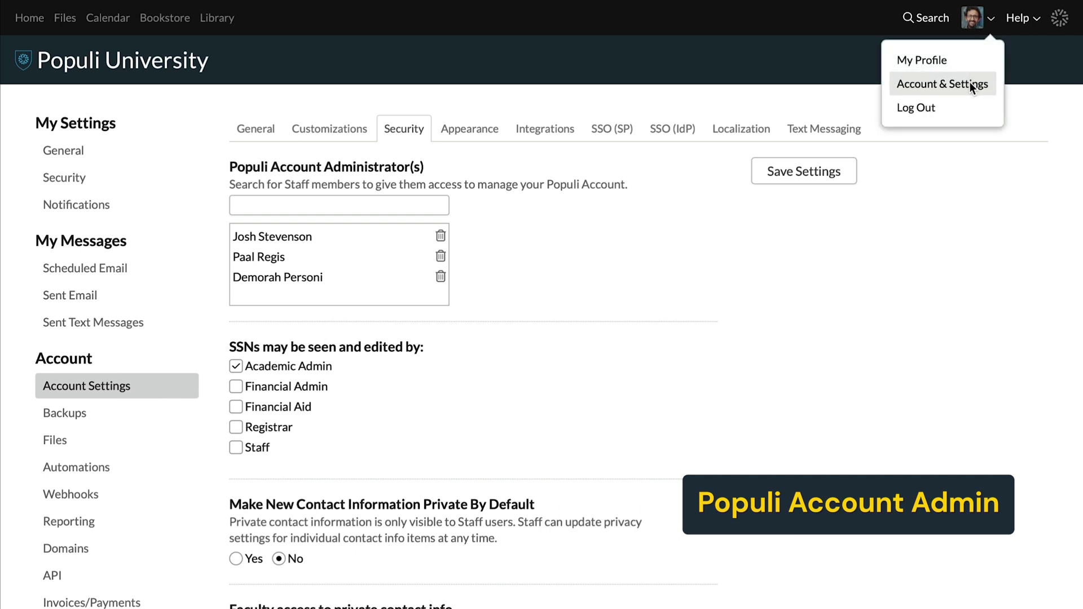
pyautogui.click(84, 365)
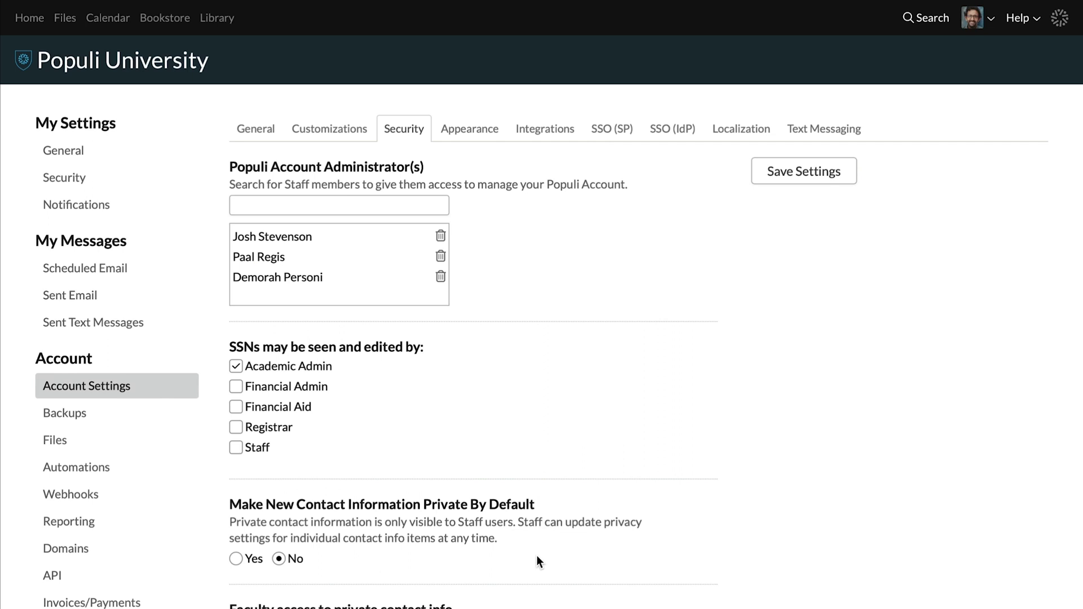
pyautogui.click(240, 558)
pyautogui.click(804, 173)
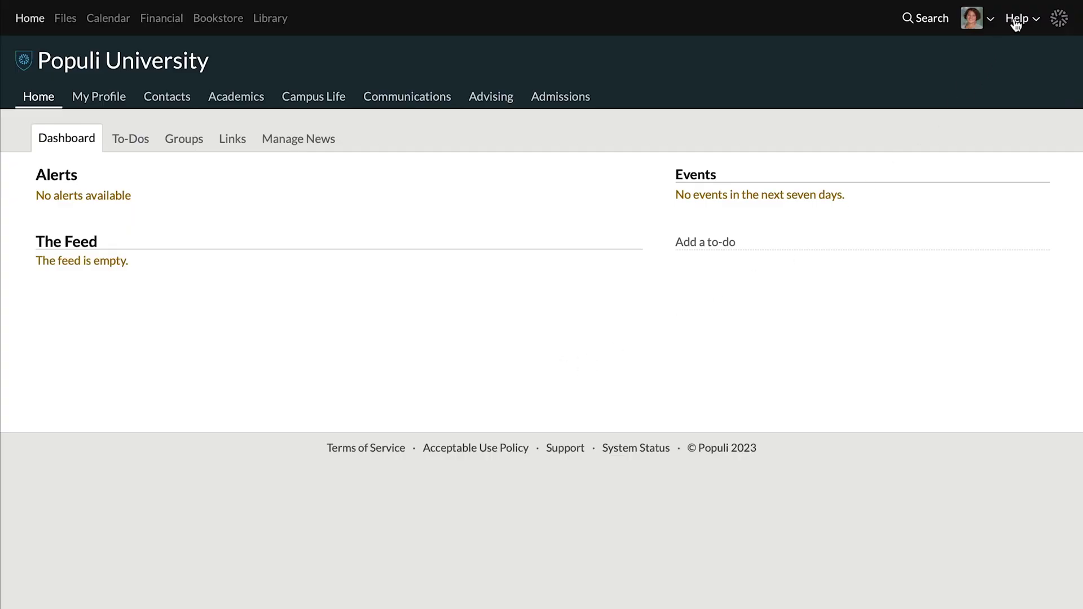
# Open the Knowledge Base and go to Release Notes & Announcements > Focus Sessions.
pyautogui.click(1015, 20)
pyautogui.click(974, 66)
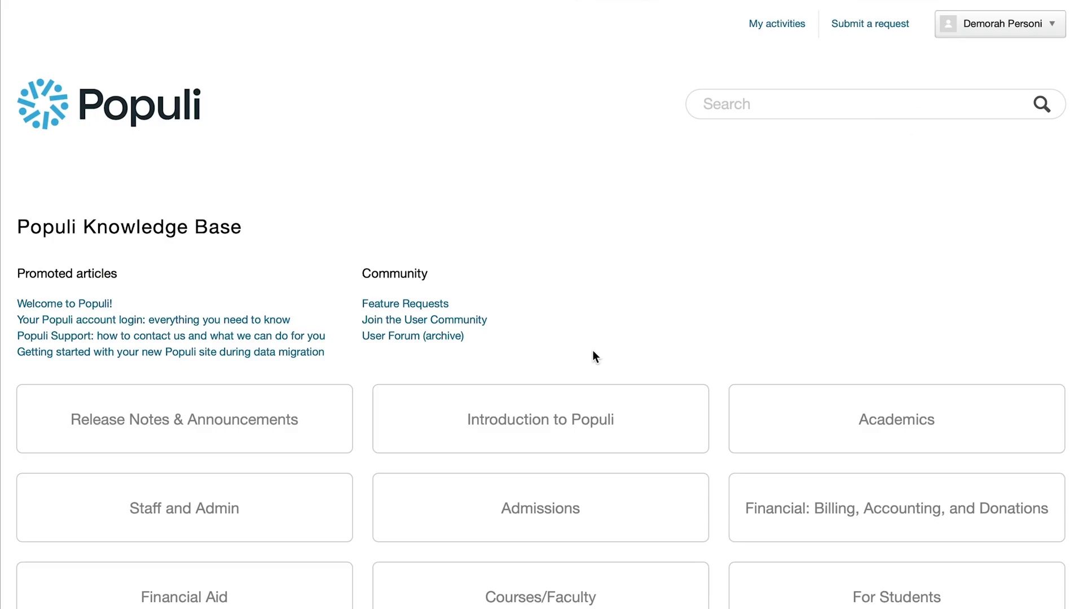
pyautogui.scroll(-3, 558, 361)
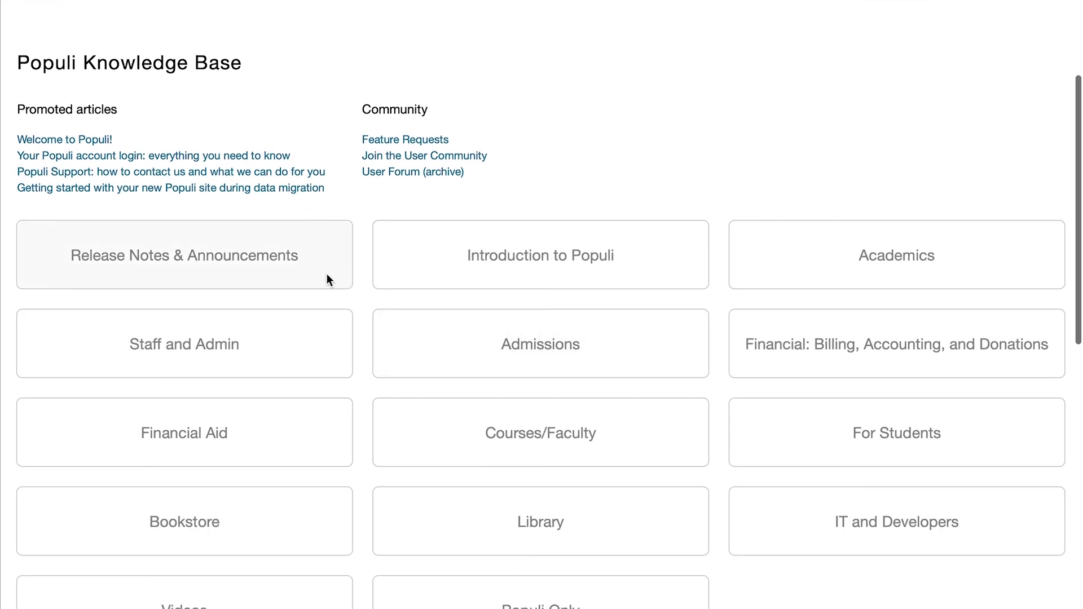
pyautogui.click(327, 279)
pyautogui.click(56, 321)
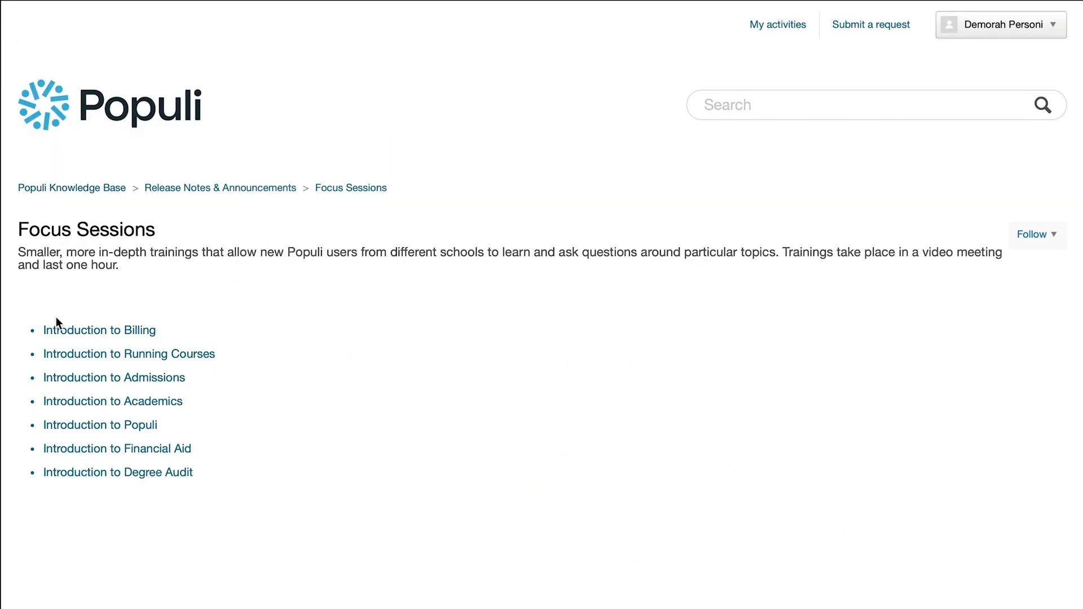